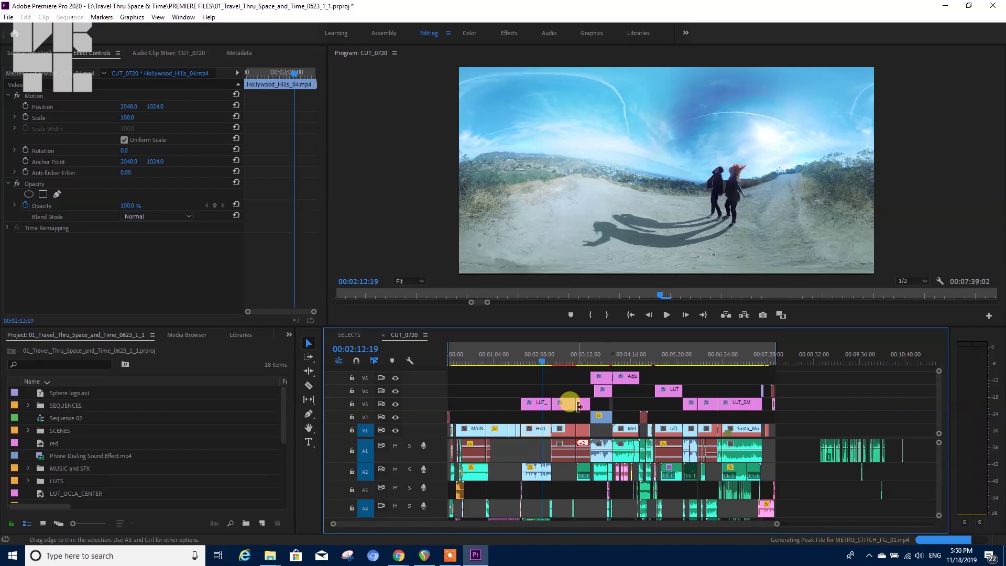
# - Move the playhead of the CUT_0720 sequence to 00:01:58:00
pyautogui.click(536, 358)
pyautogui.moveTo(537, 361); pyautogui.dragTo(532, 361)
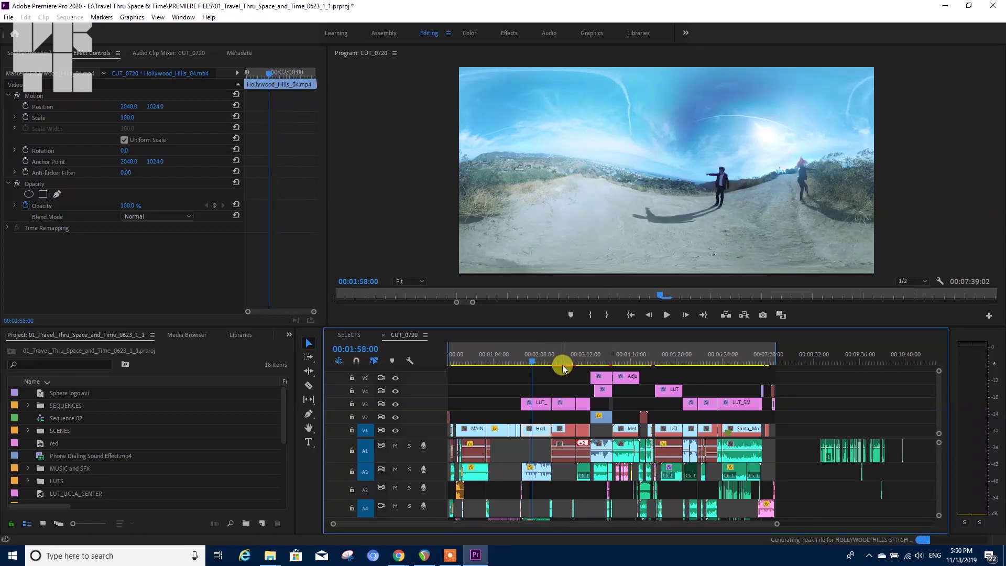
pyautogui.click(10, 20)
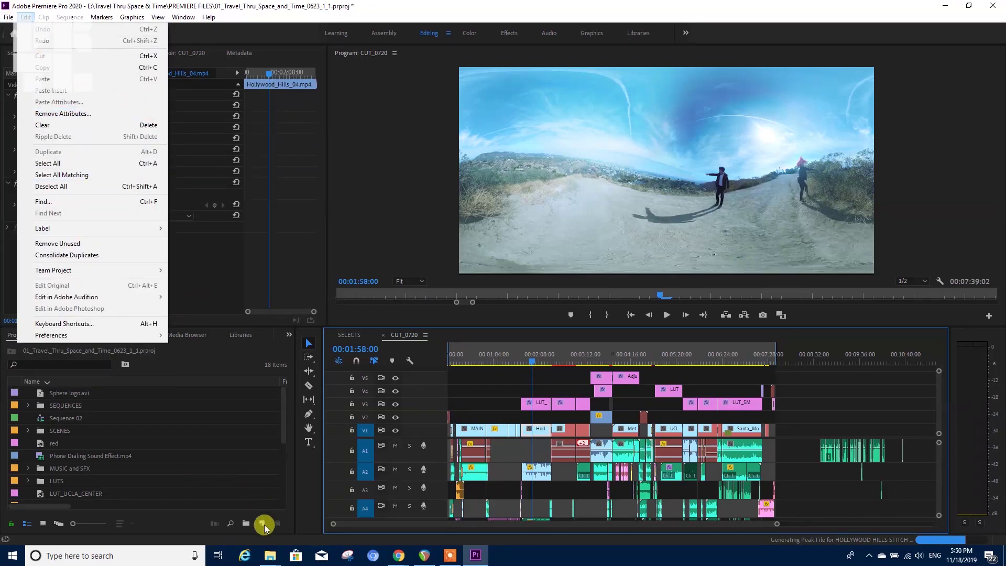
# - Create a new sequence from the VR Monoscopic 29.97 preset 4096x2048 - Ambisonics, keeping the name Sequence 03
pyautogui.click(262, 524)
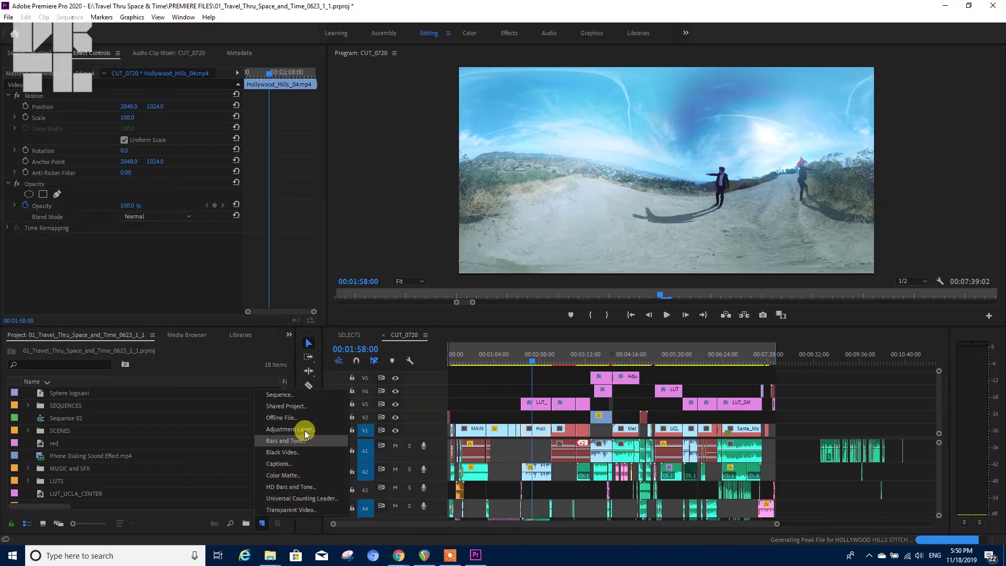
pyautogui.click(303, 396)
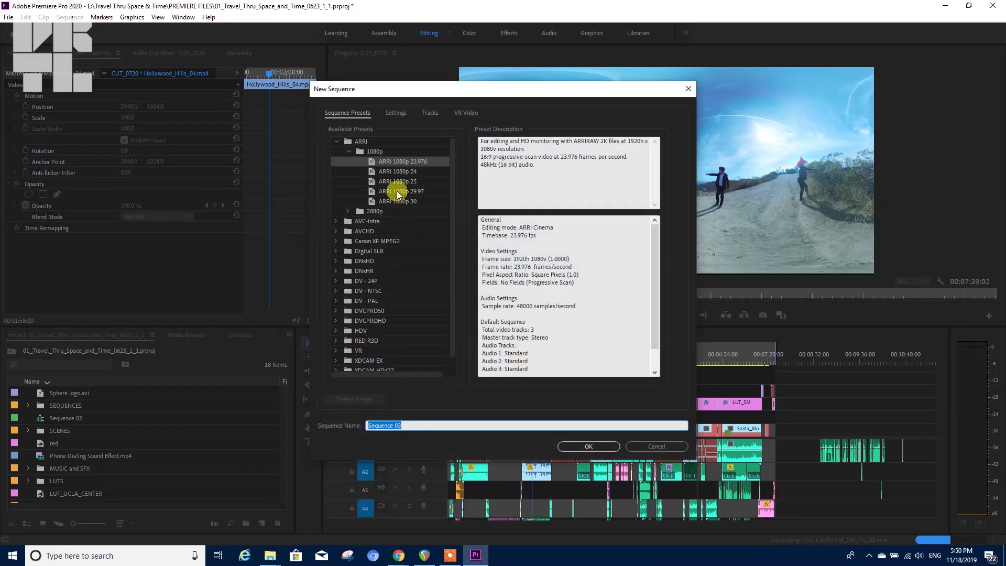
pyautogui.scroll(-1, 370, 309)
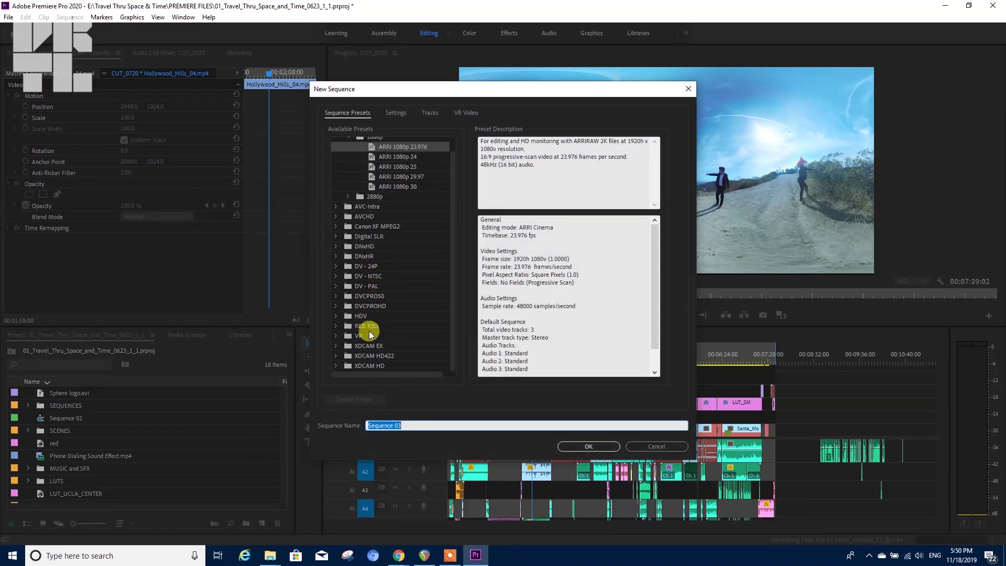
pyautogui.click(337, 338)
pyautogui.click(348, 326)
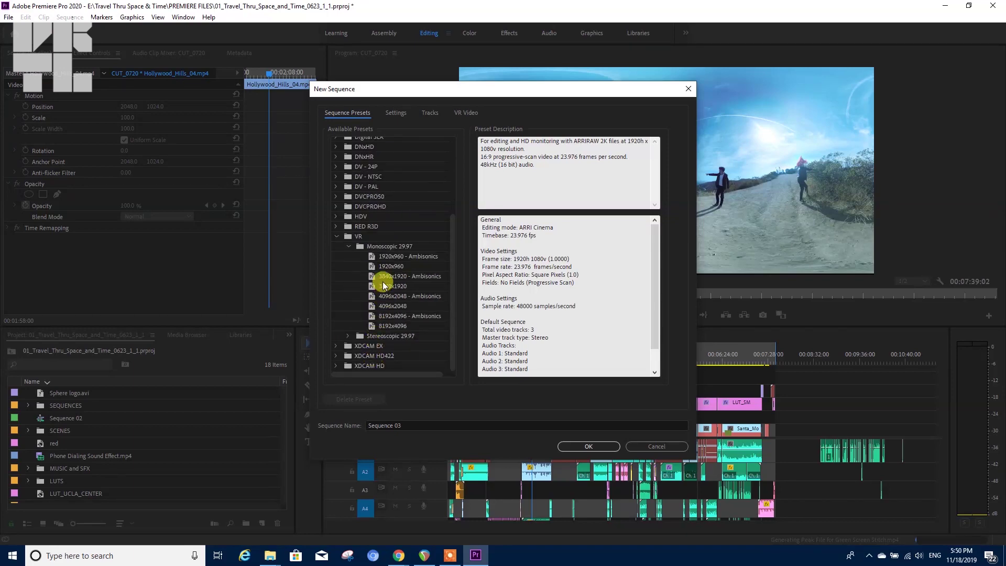
pyautogui.click(374, 296)
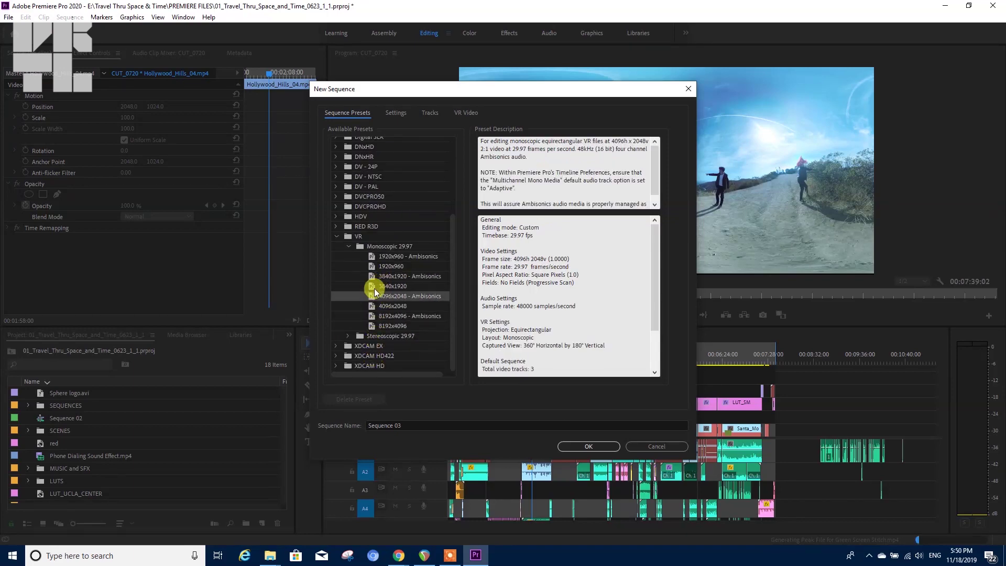
pyautogui.click(590, 446)
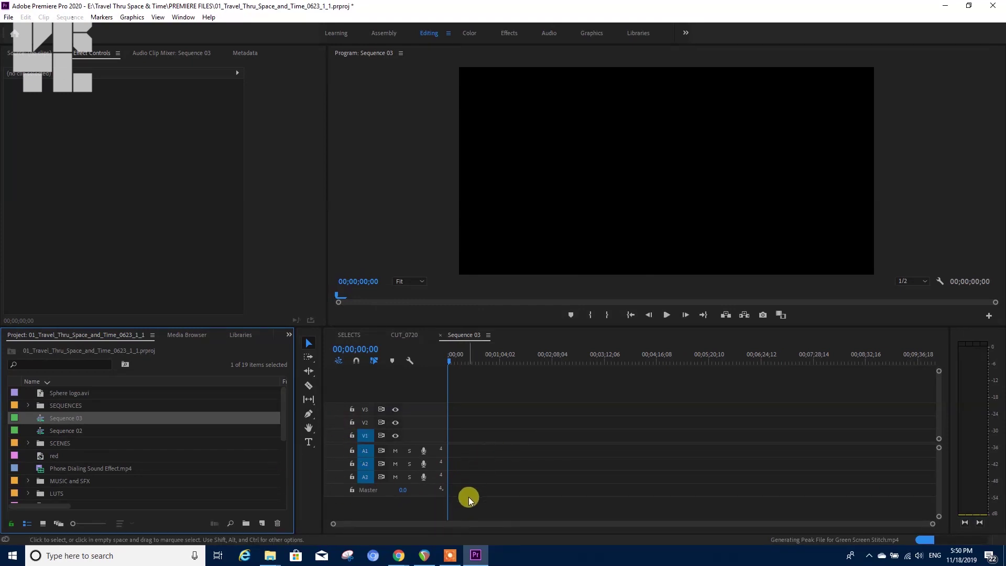
# - Compare the audio track layout of the empty Sequence 03 with all the audio tracks of the CUT_0720 sequence
pyautogui.click(407, 335)
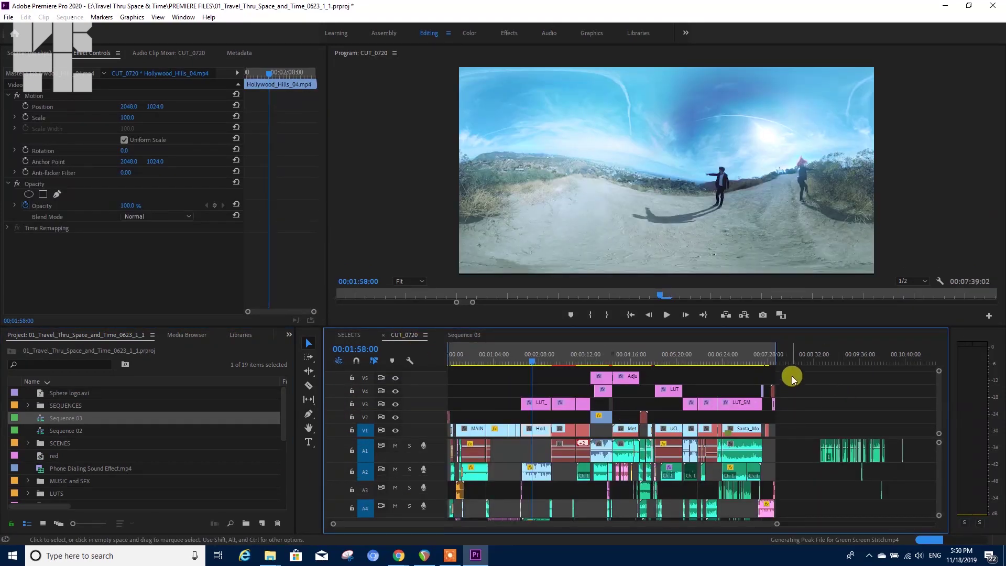
pyautogui.click(461, 336)
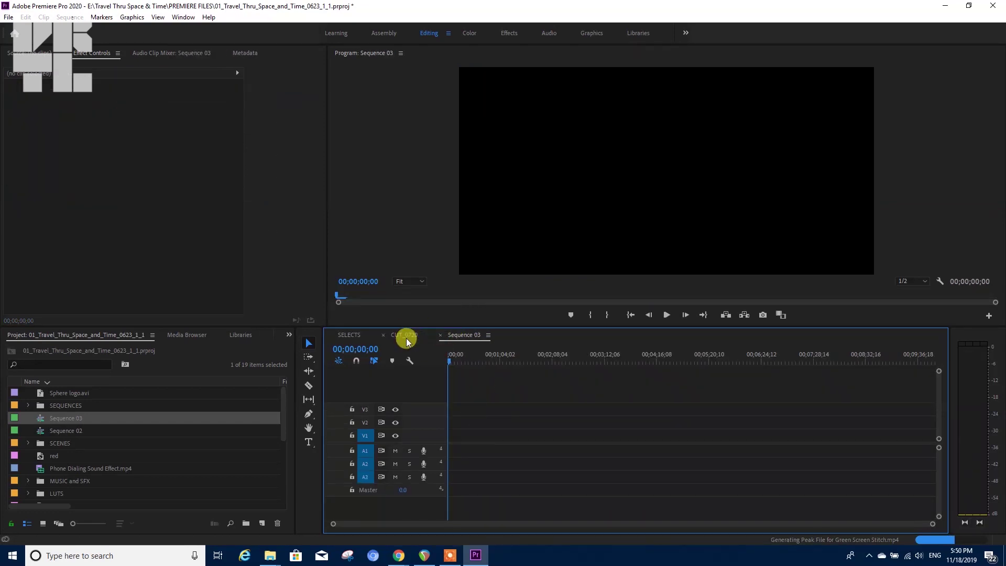
pyautogui.scroll(1, 494, 443)
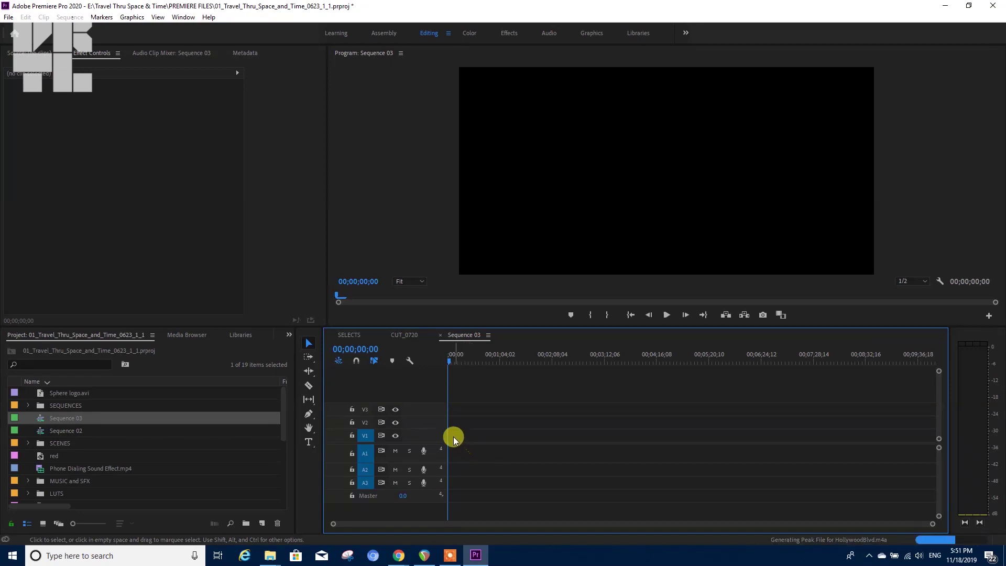
pyautogui.click(401, 336)
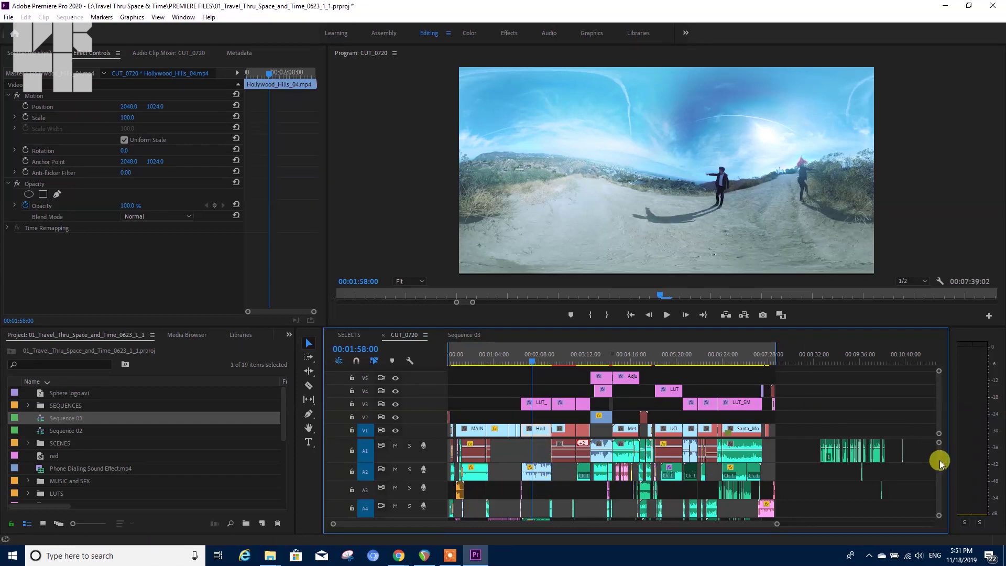
pyautogui.scroll(-5, 941, 464)
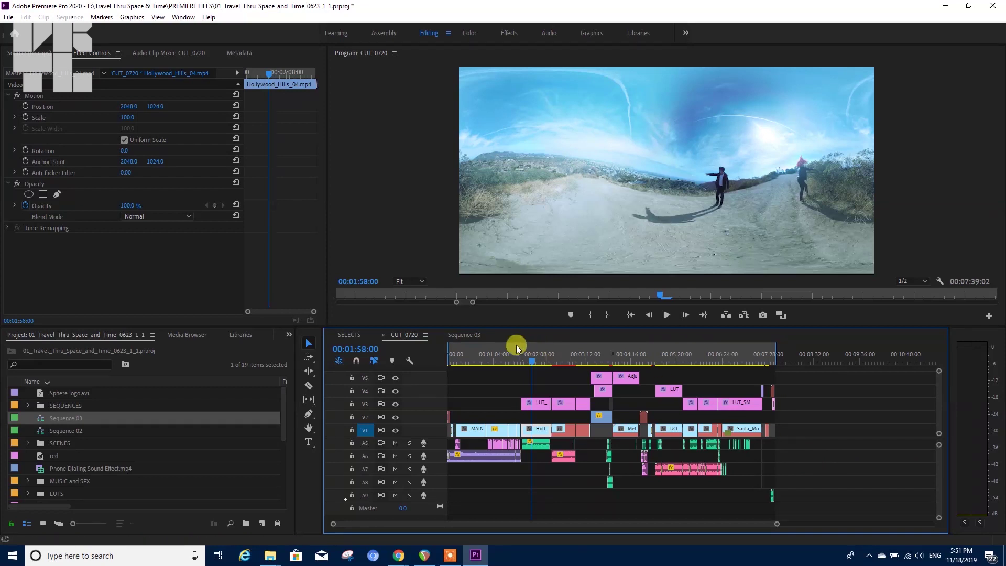
pyautogui.scroll(5, 583, 461)
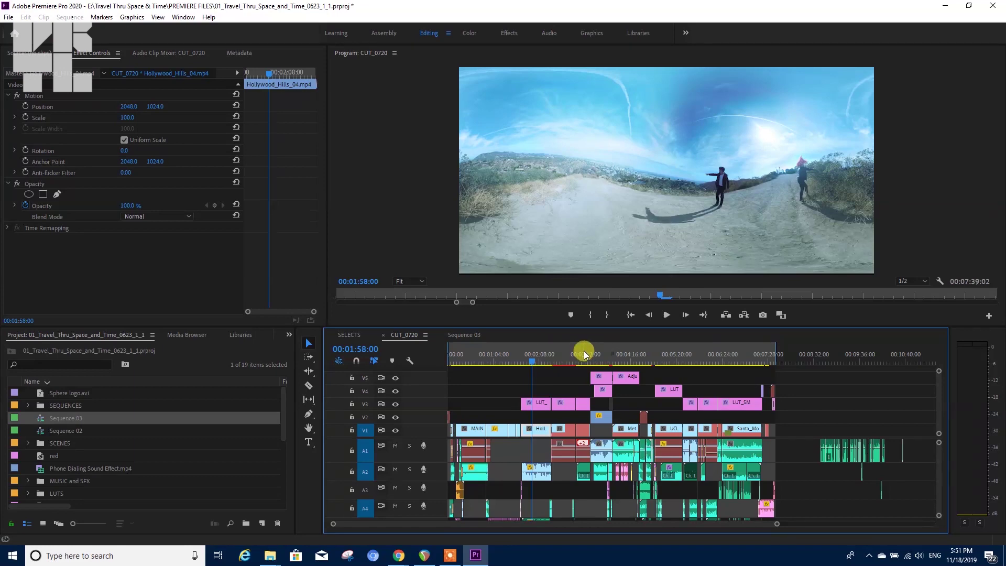
# - Review the export formats offered for the CUT_0720 sequence, including AAF, OMF and Final Cut Pro XML
pyautogui.click(8, 16)
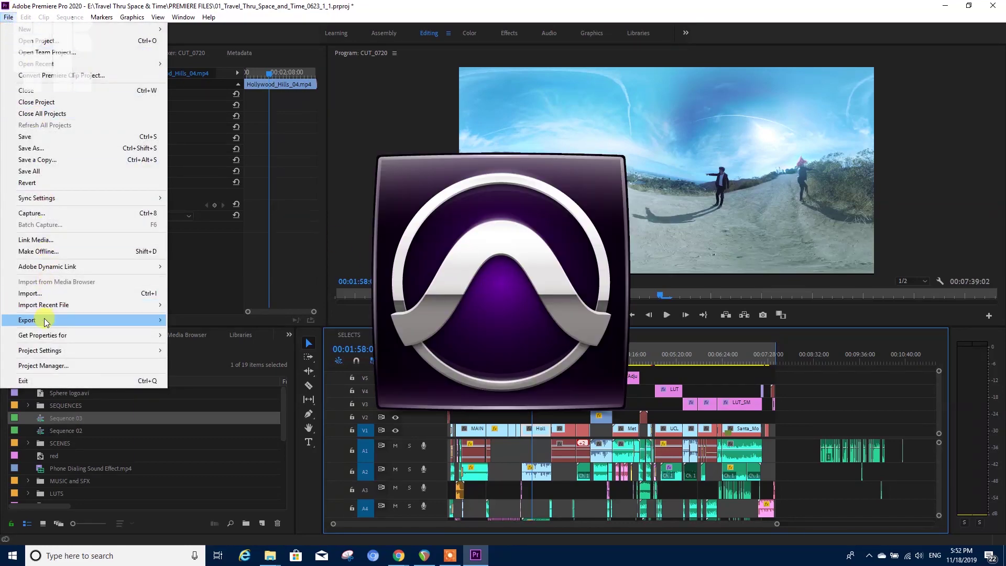
pyautogui.moveTo(46, 322)
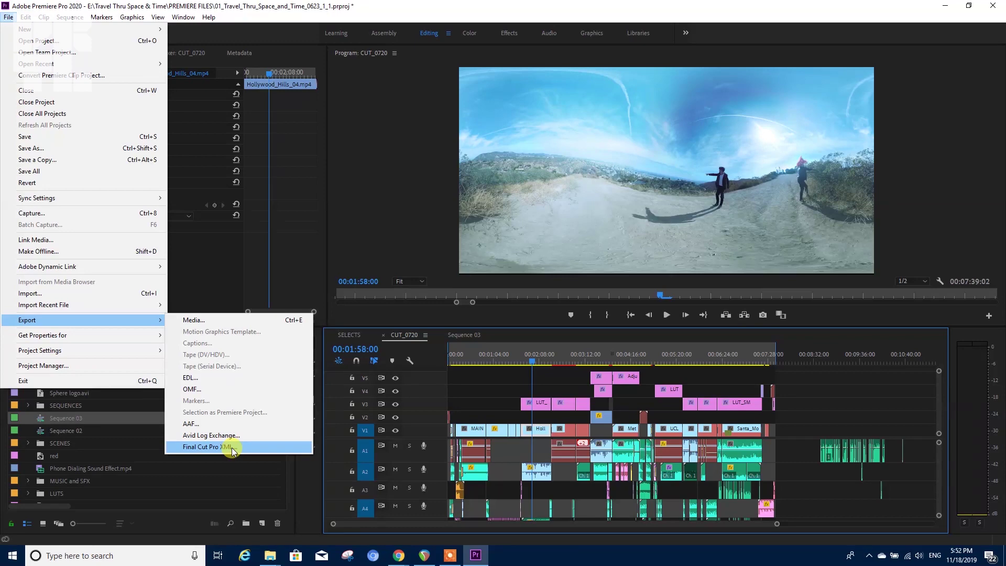
# - Switch to Chrome, look over the Vordio upgrade page and open the Vordio home page
pyautogui.click(399, 555)
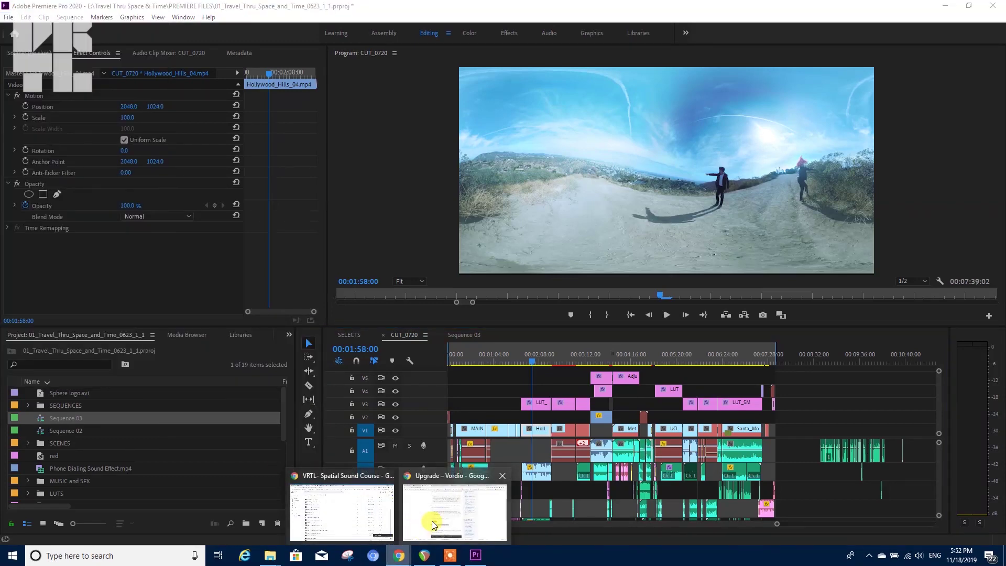
pyautogui.click(432, 525)
pyautogui.scroll(3, 361, 209)
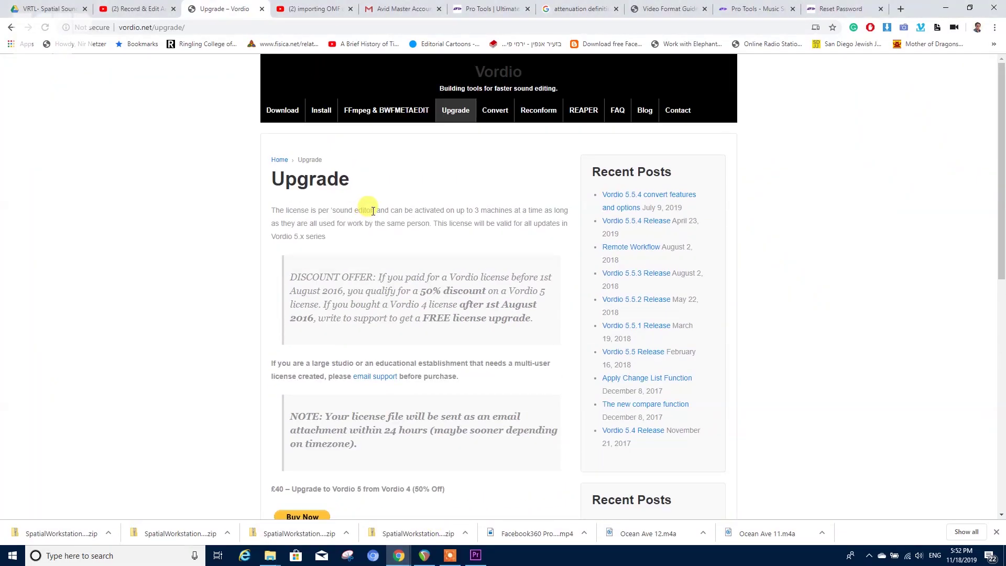
pyautogui.scroll(-1, 532, 267)
pyautogui.scroll(-4, 524, 266)
pyautogui.scroll(5, 472, 131)
pyautogui.click(506, 73)
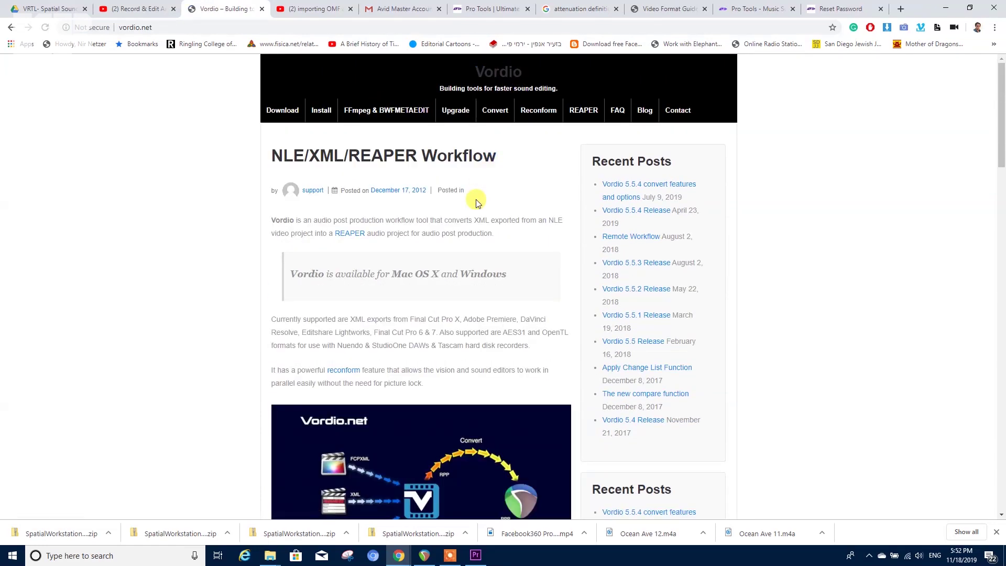
# - Read the Vordio home page about the XML-to-REAPER workflow, highlighting the free version's timeline length limit
pyautogui.scroll(-4, 472, 209)
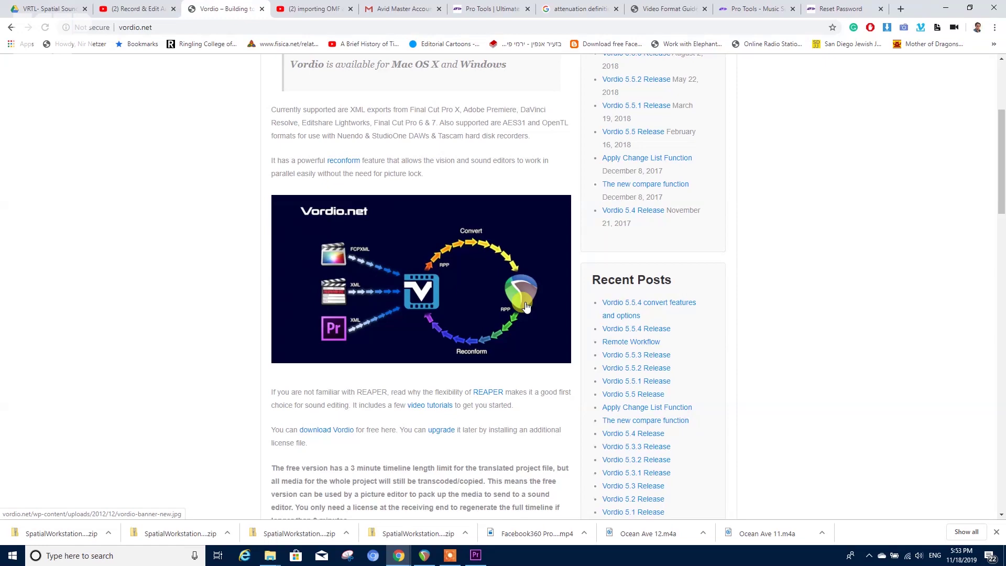
pyautogui.scroll(4, 526, 307)
pyautogui.scroll(-10, 523, 271)
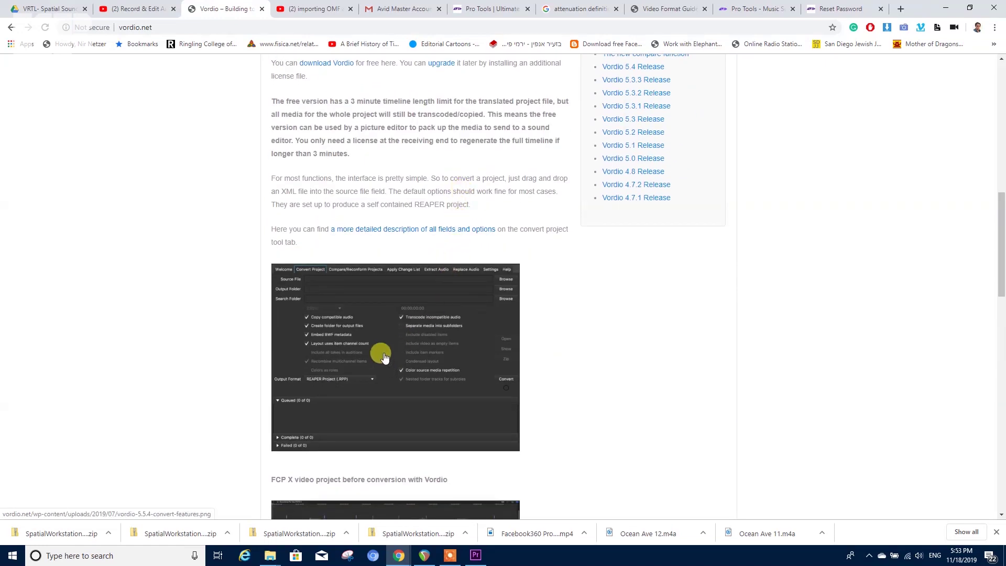
pyautogui.moveTo(349, 102); pyautogui.dragTo(456, 102)
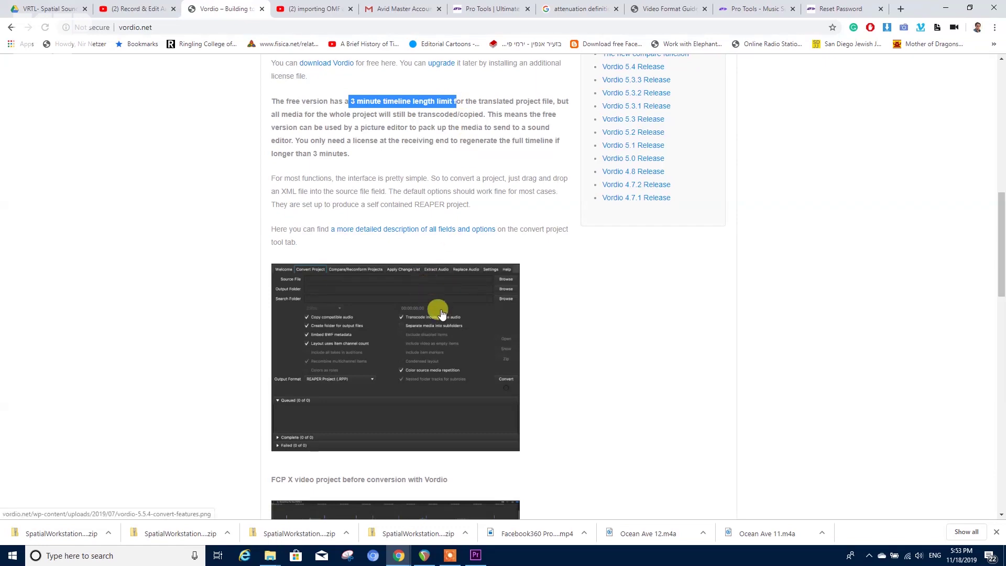
pyautogui.scroll(5, 414, 296)
pyautogui.scroll(-7, 411, 296)
pyautogui.scroll(-4, 414, 294)
pyautogui.scroll(-4, 451, 314)
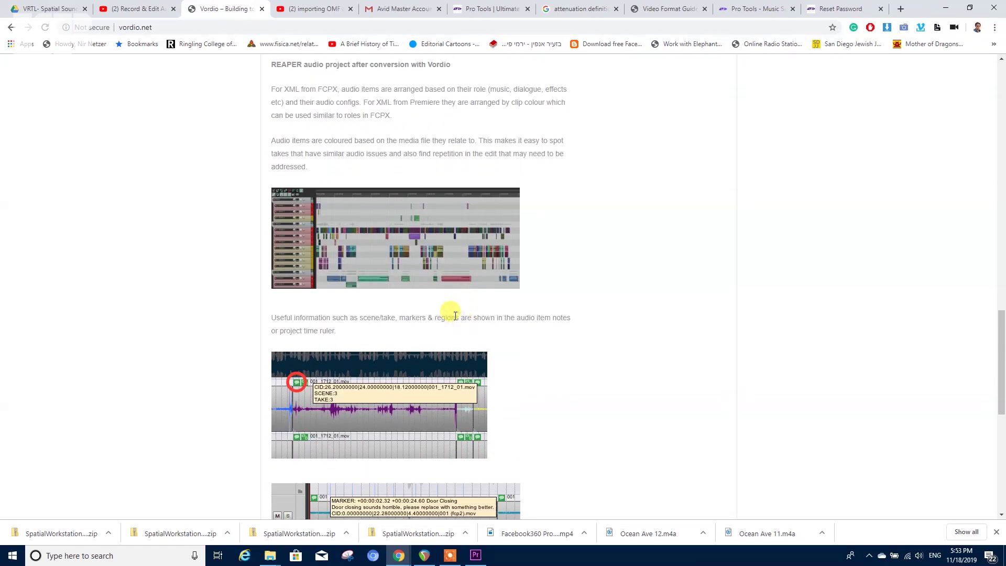
# - Check the SpatialWorkstation project in REAPER and return to the CUT_0720 timeline in Premiere Pro
pyautogui.click(426, 556)
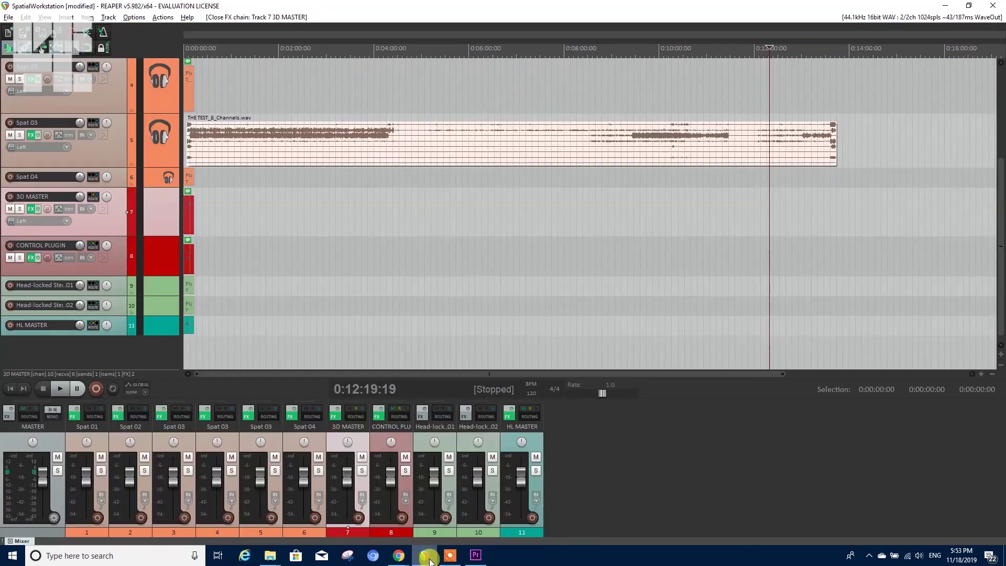
pyautogui.click(477, 558)
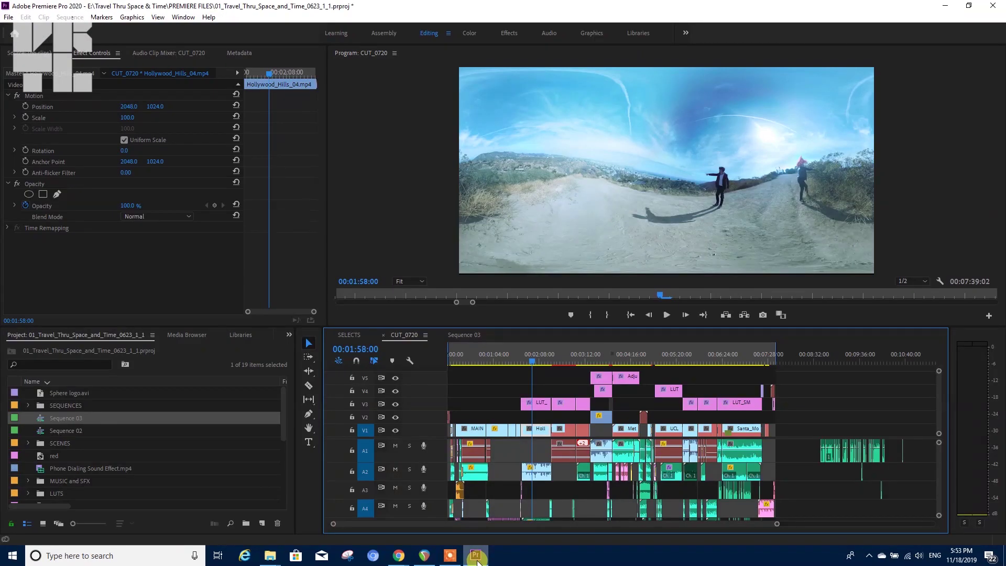
pyautogui.scroll(-1, 519, 473)
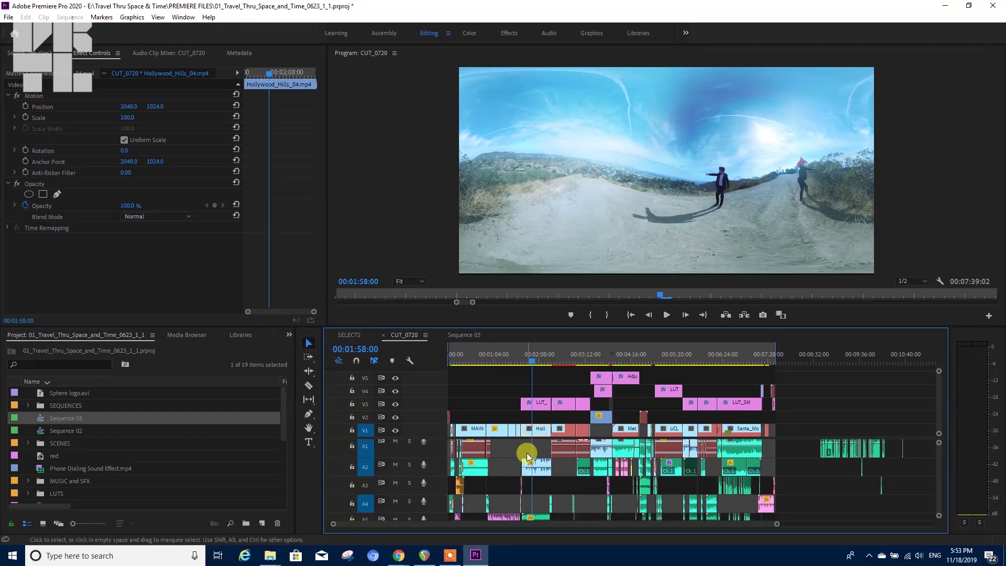
# - Move the CUT_0720 playhead to 00:01:49:28, and solo audio track A2 briefly before turning its solo off
pyautogui.click(526, 363)
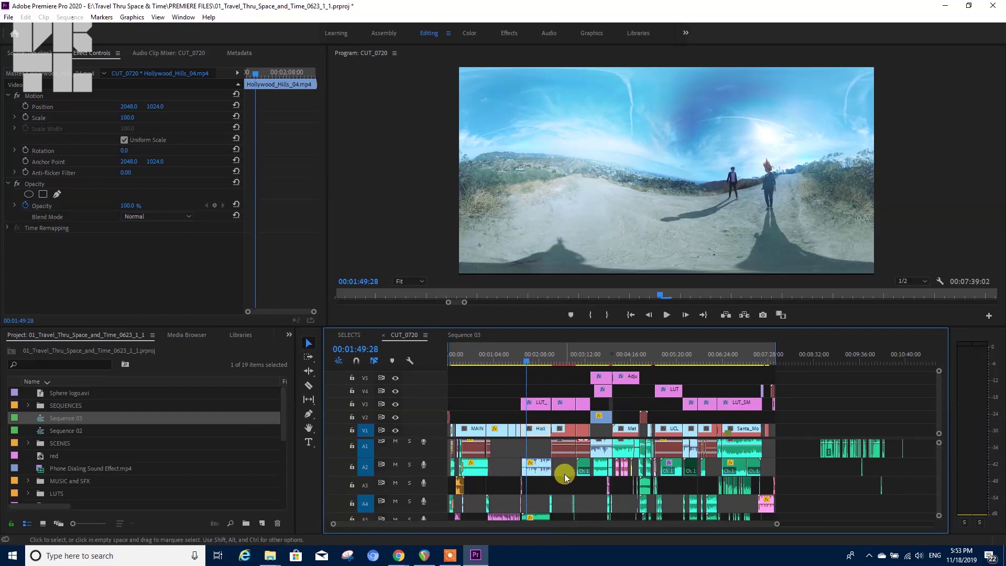
pyautogui.click(409, 464)
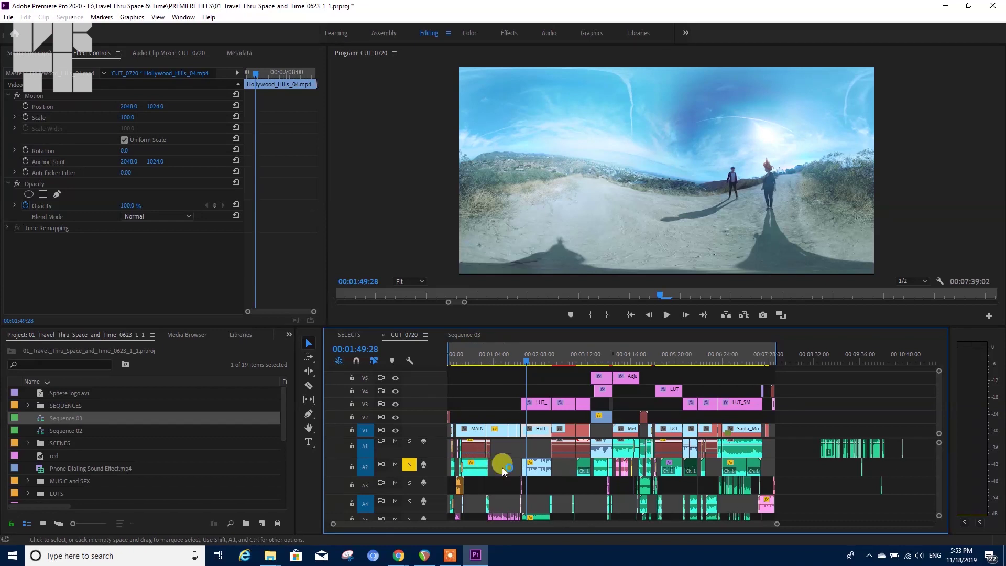
pyautogui.click(409, 464)
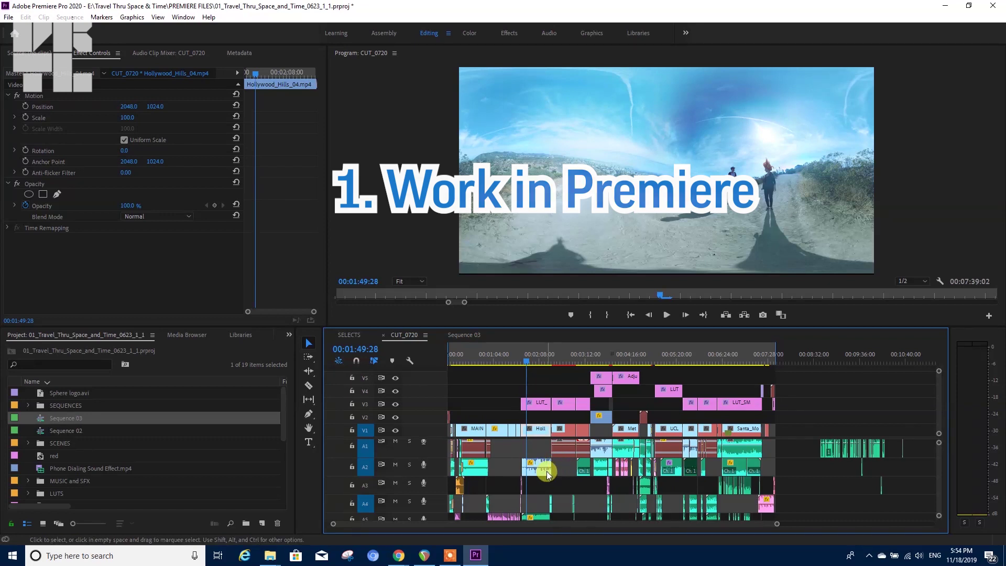
# - Try to apply the FB360 Spatialiser and FB360 Mix Loudness (ambiX) effects to the FORMATS_1.avi audio on A1, opening the clip in the source monitor
pyautogui.hotkey('alt', 'shift', '5')
pyautogui.click(445, 332)
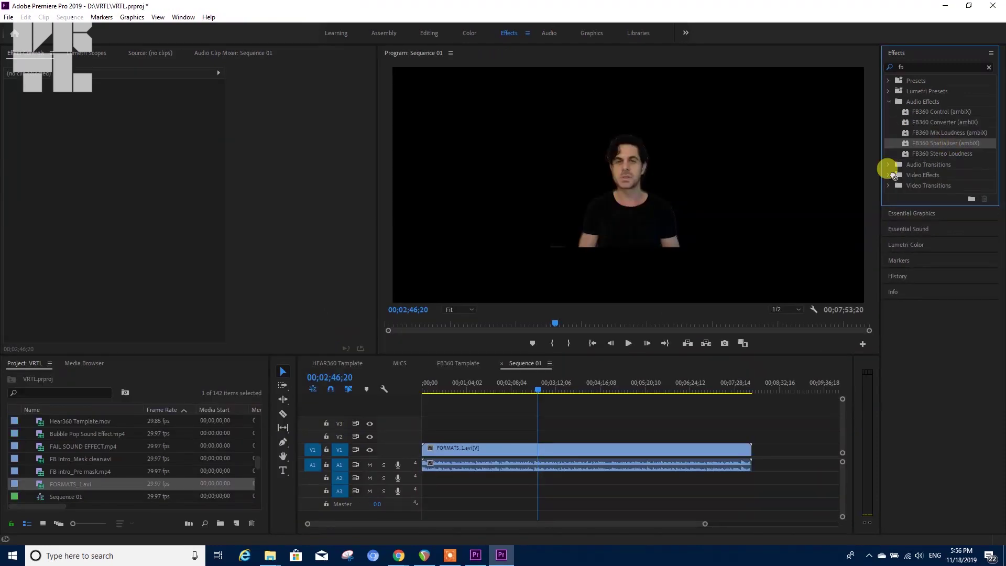
pyautogui.moveTo(894, 141); pyautogui.dragTo(568, 466)
pyautogui.doubleClick(567, 466)
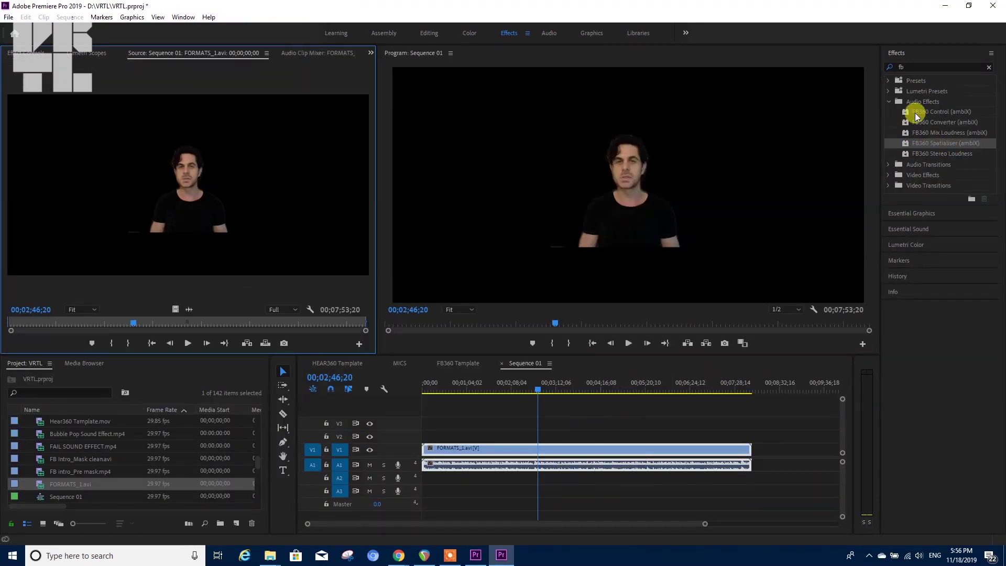
pyautogui.moveTo(938, 143); pyautogui.dragTo(617, 467)
# - Set up the H.264 export of Sequence 01 with 4.0 audio channels and ambisonics audio enabled, and dismiss the settings without exporting
pyautogui.hotkey('ctrl', 'm')
pyautogui.moveTo(797, 325); pyautogui.dragTo(797, 335)
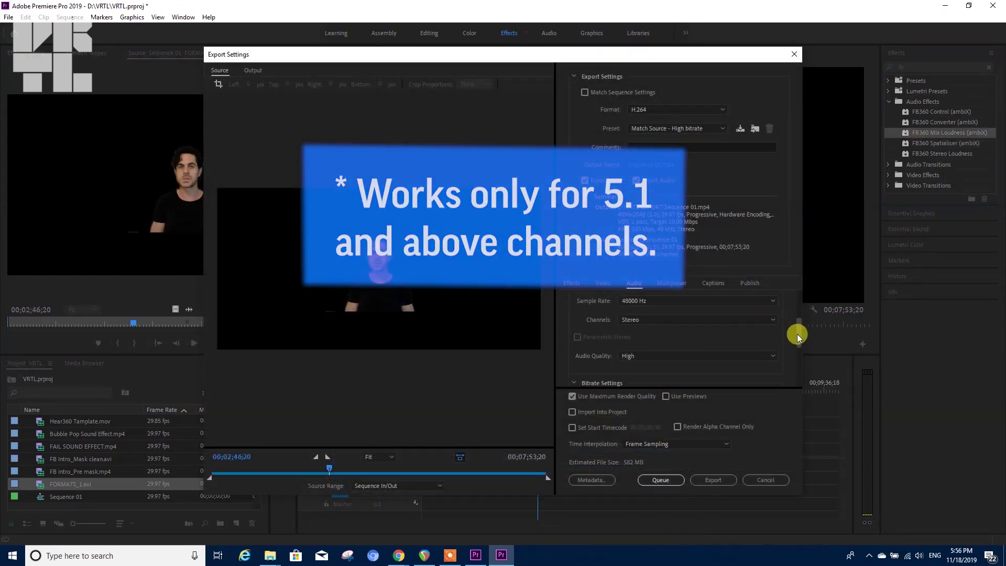
pyautogui.click(730, 319)
pyautogui.click(690, 353)
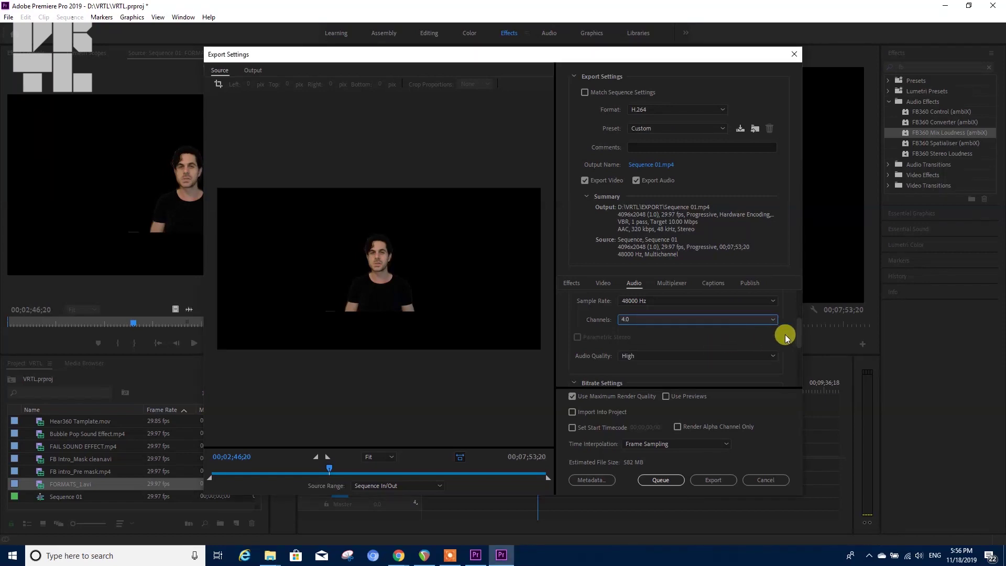
pyautogui.moveTo(798, 332); pyautogui.dragTo(799, 364)
pyautogui.click(578, 365)
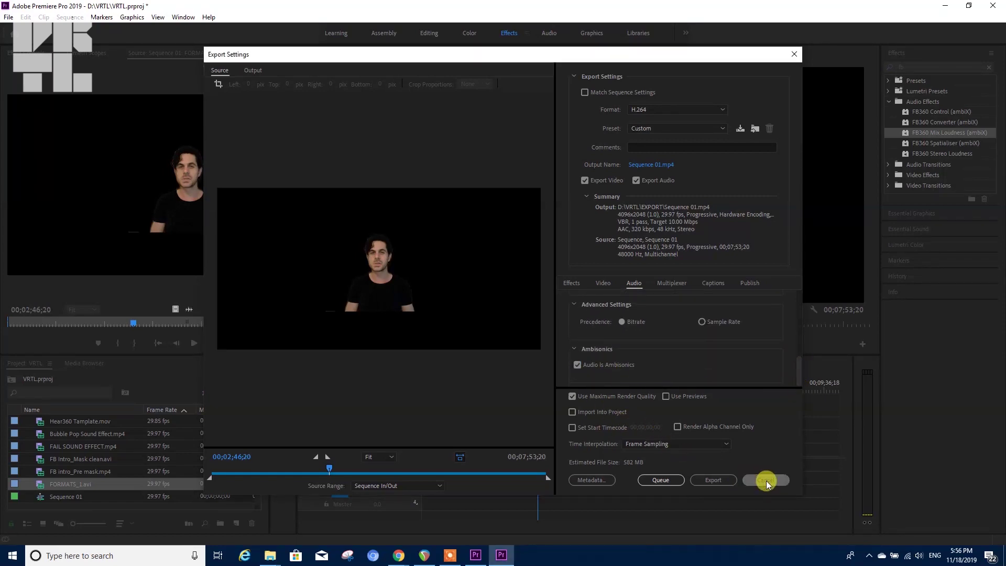
pyautogui.click(766, 479)
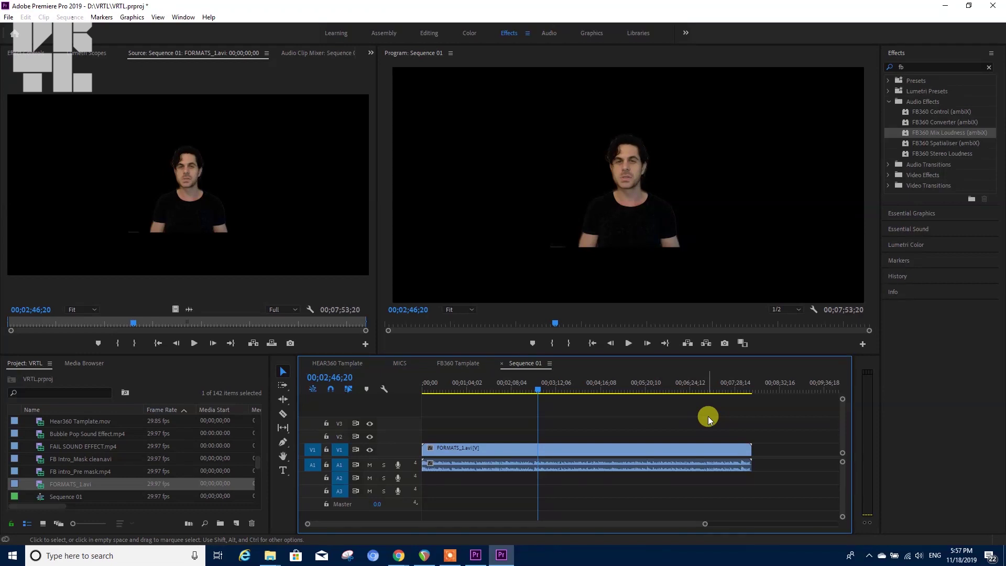
# - Look through the FB360 Template and MICS sequences, and show the OMF export option for CUT_0720 without exporting
pyautogui.click(451, 362)
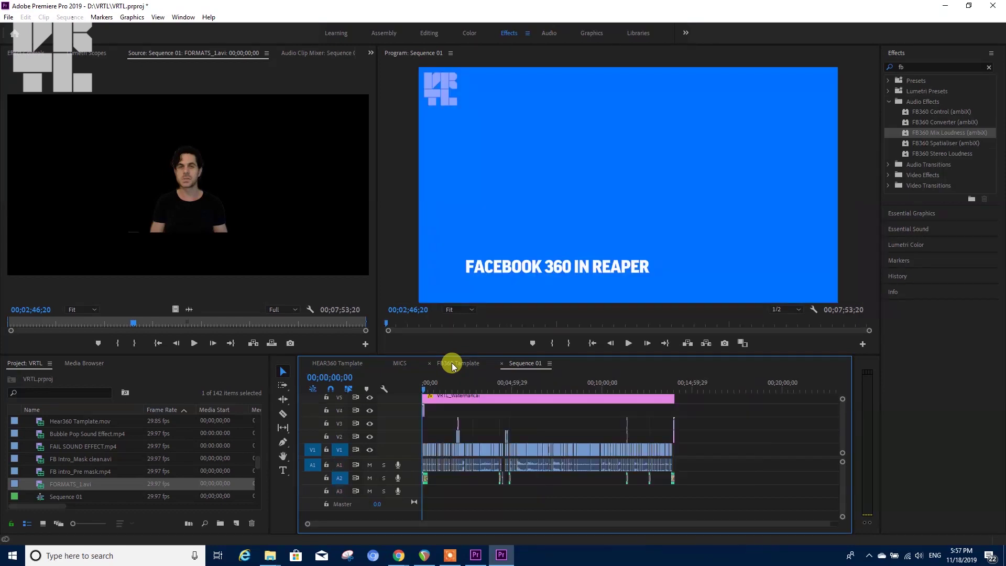
pyautogui.click(398, 363)
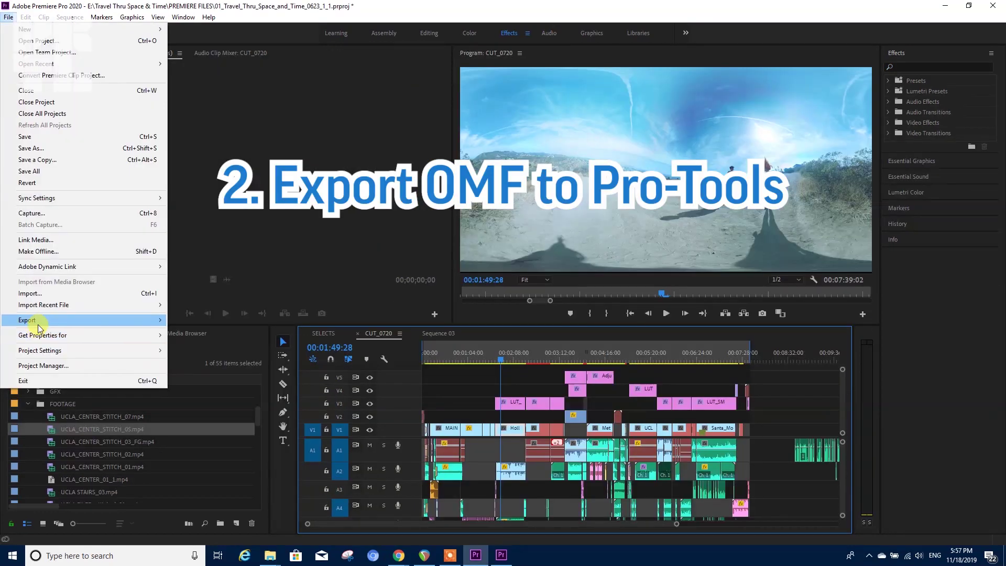
pyautogui.moveTo(37, 321)
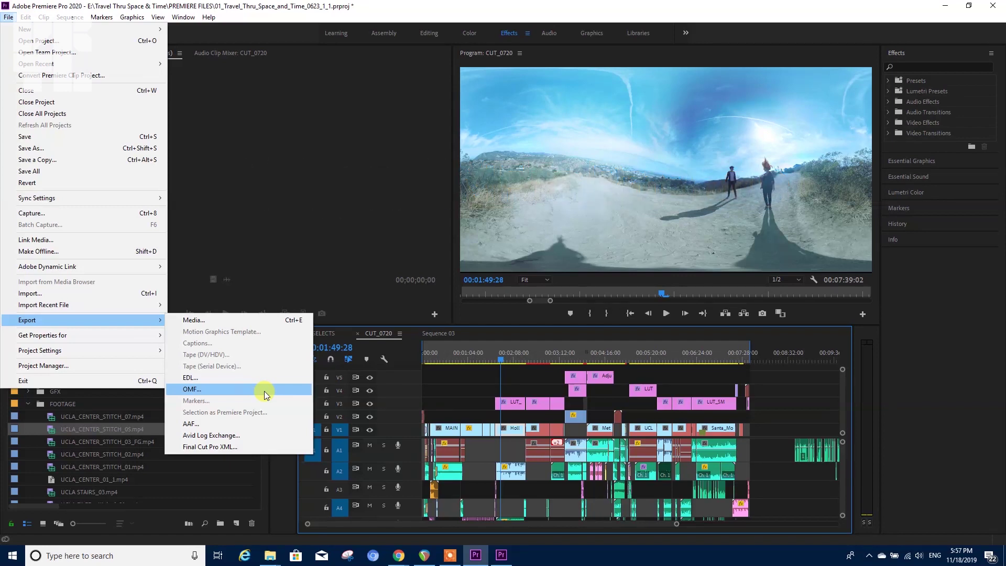
pyautogui.click(485, 455)
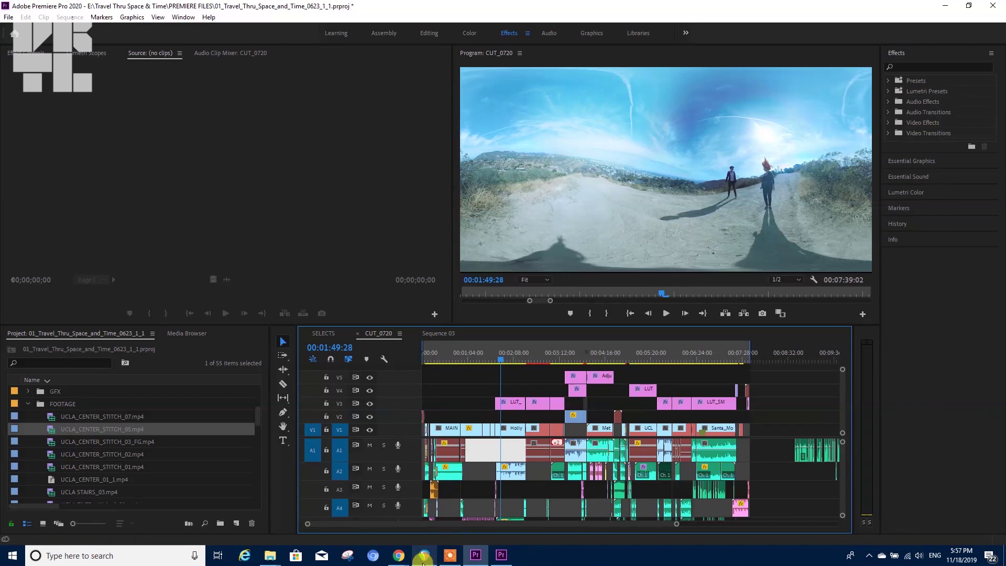
# - Solo audio track A2 in CUT_0720 and start a media export for a manual stem, cancelling the export
pyautogui.click(384, 468)
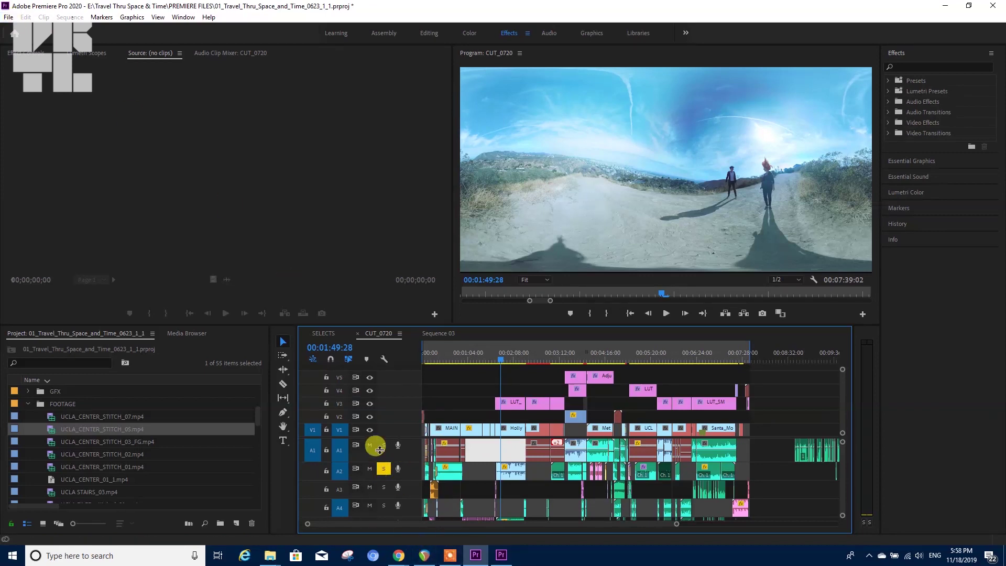
pyautogui.click(6, 16)
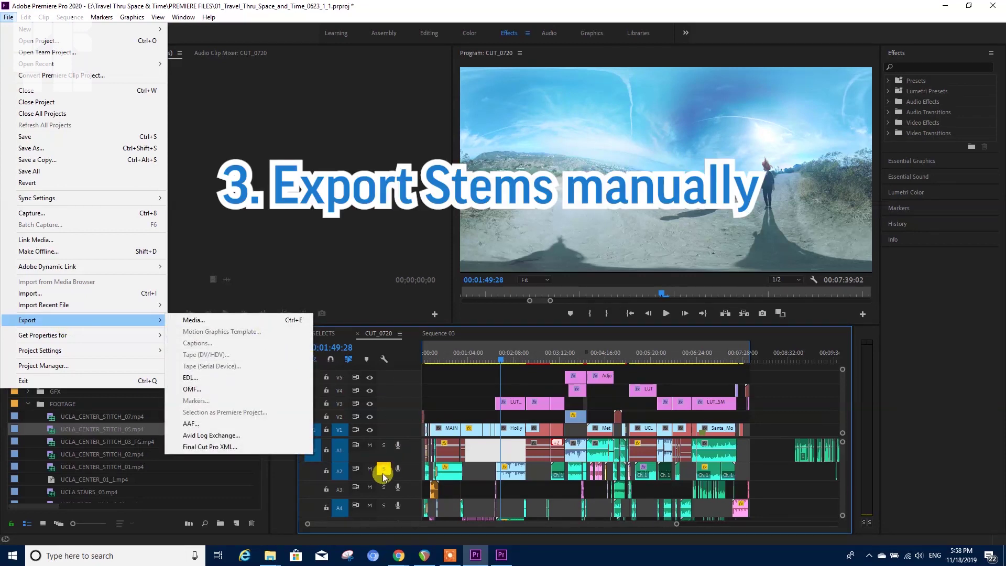
pyautogui.click(251, 320)
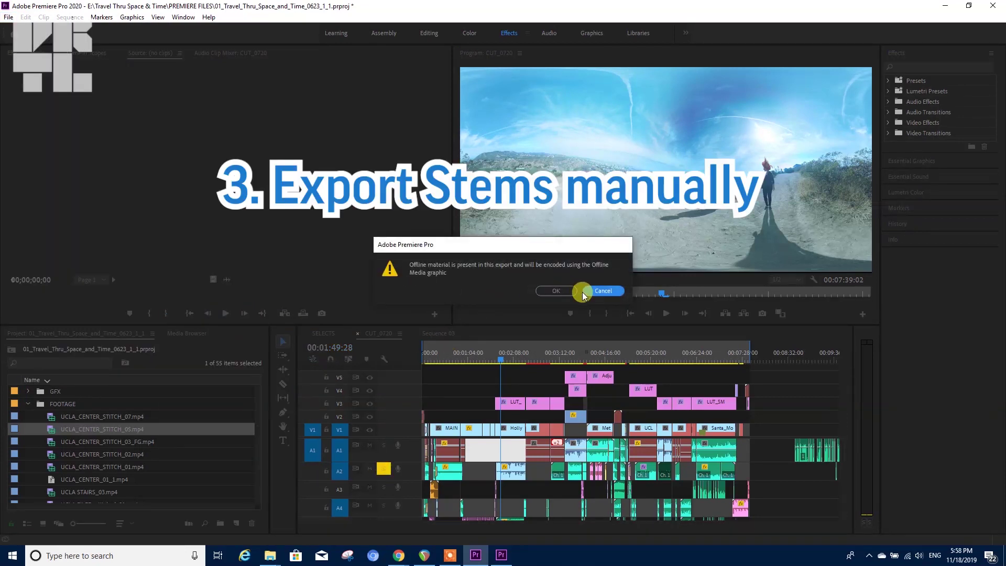
pyautogui.click(601, 291)
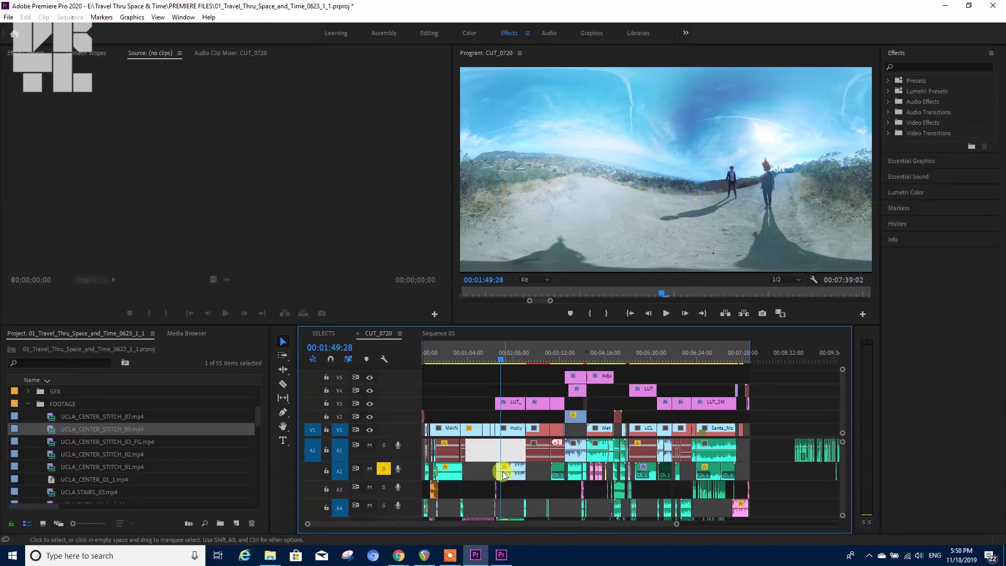
# - Switch to Chrome to examine the Vordio NLE/XML/REAPER Workflow page, and return to the CUT_0720 timeline in Premiere Pro
pyautogui.hotkey('alt', 'Tab')
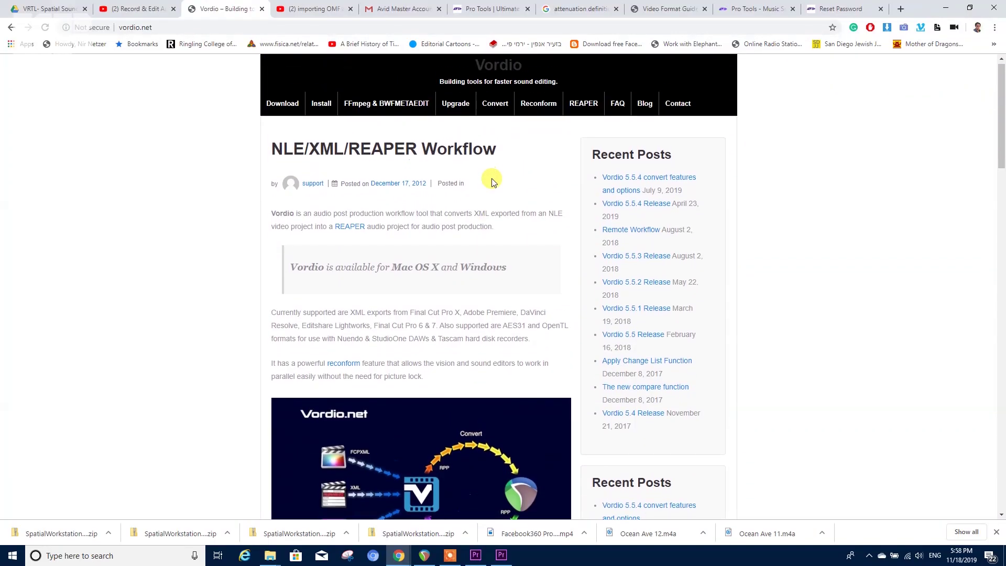
pyautogui.scroll(-15, 497, 243)
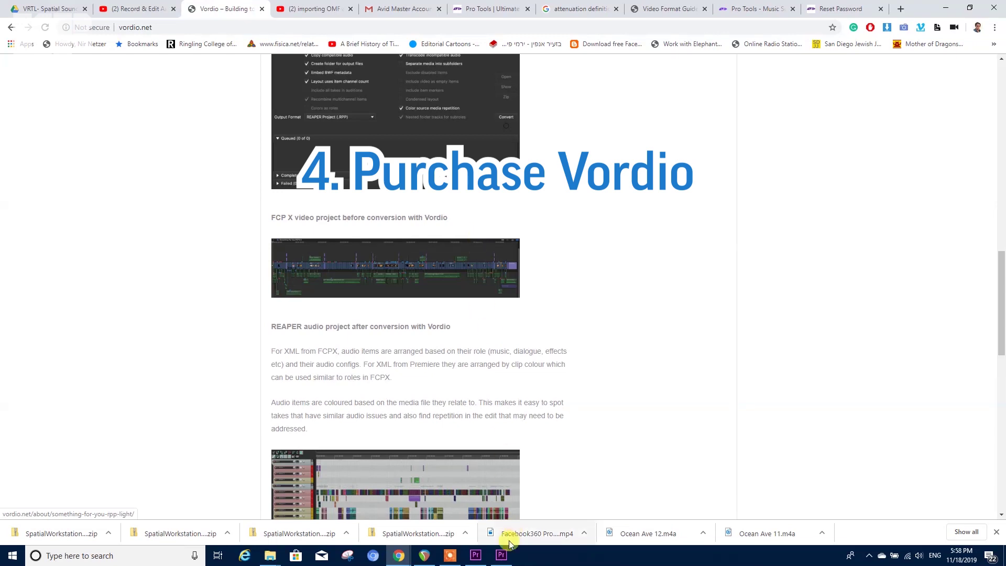
pyautogui.moveTo(499, 559)
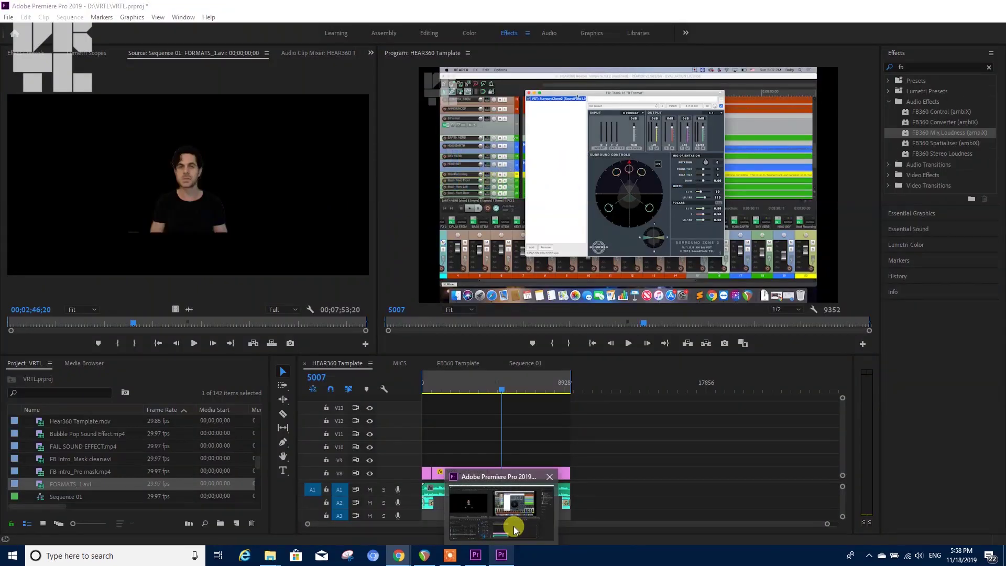
pyautogui.click(513, 526)
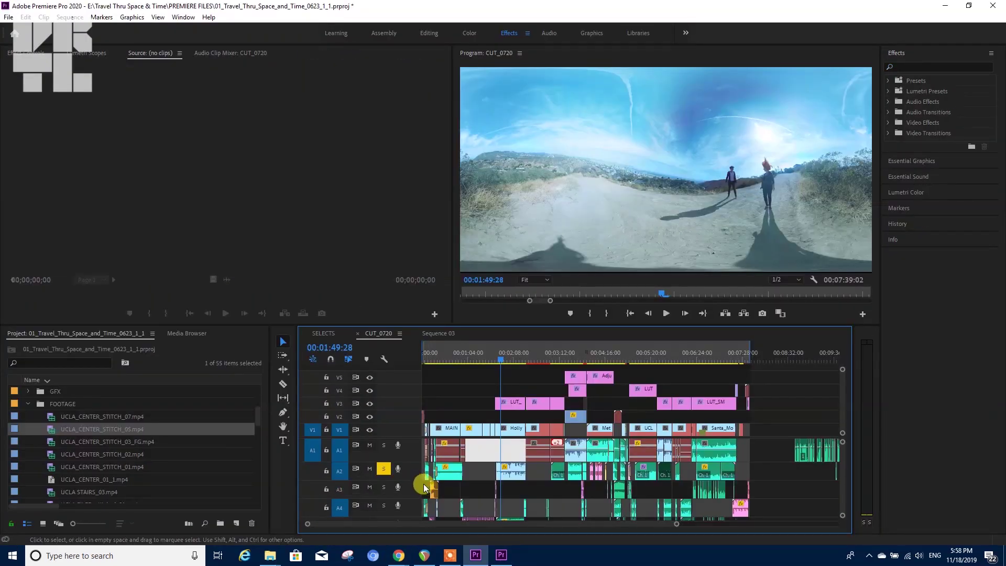
pyautogui.click(514, 450)
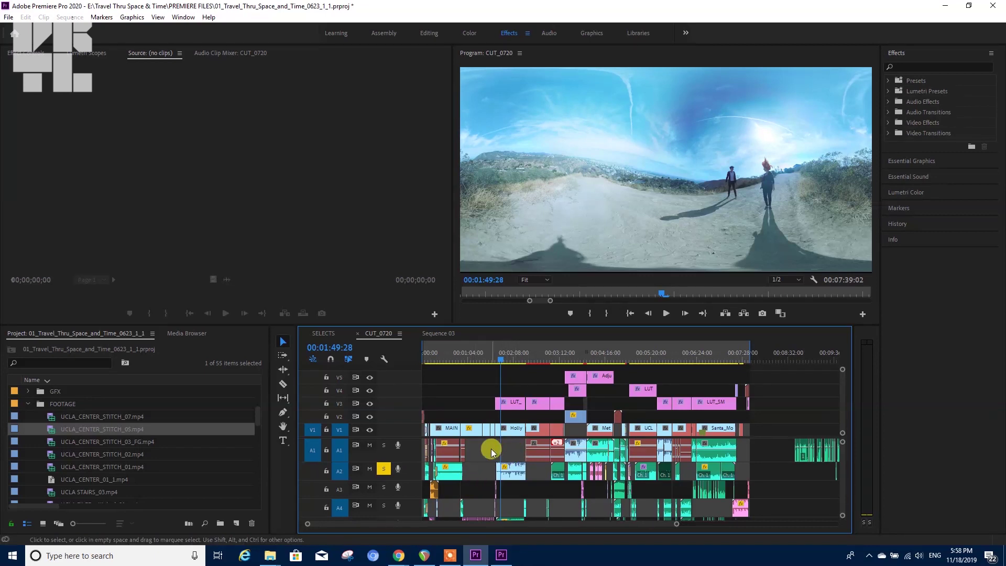